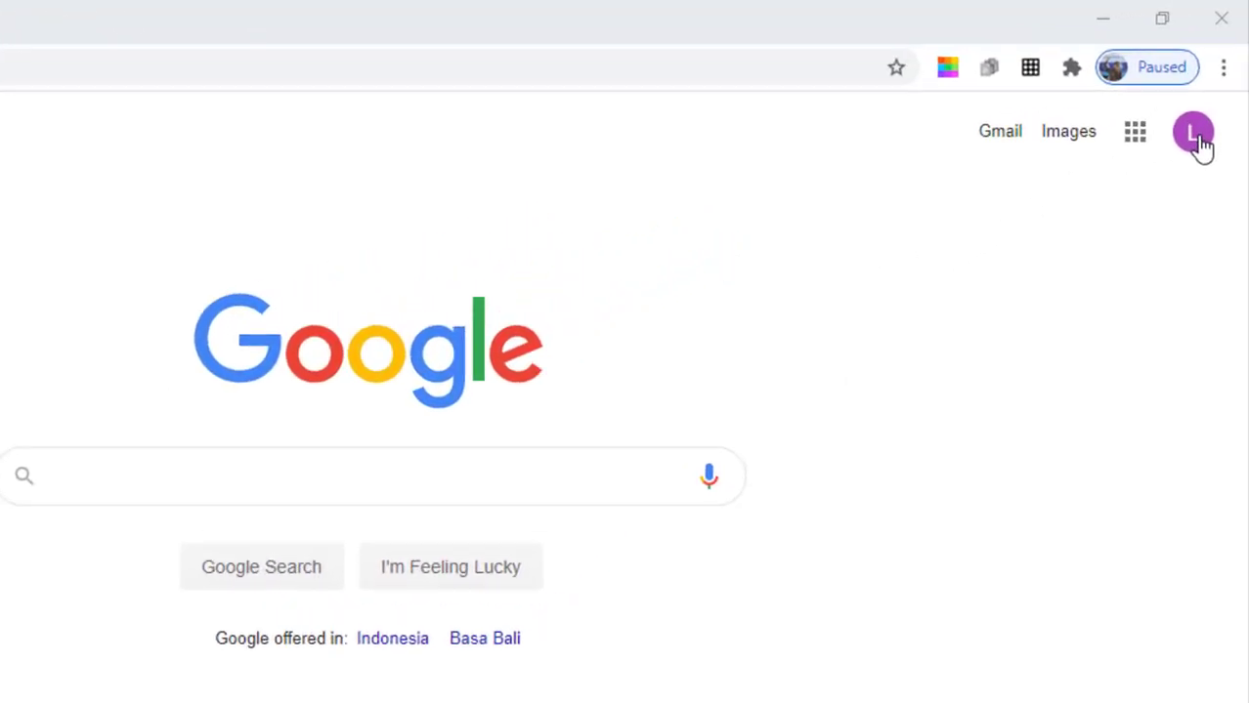
- Check the signed-in Google account, then launch Classroom from the Google apps grid
click(1194, 151)
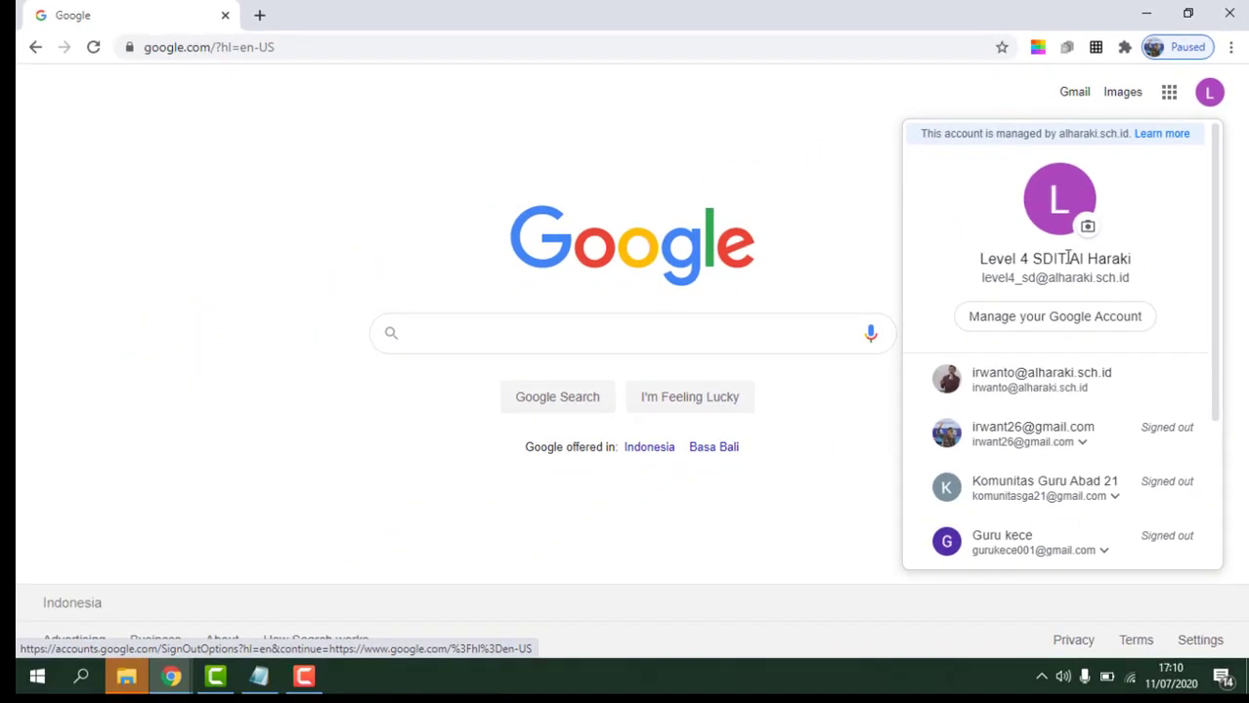
click(797, 192)
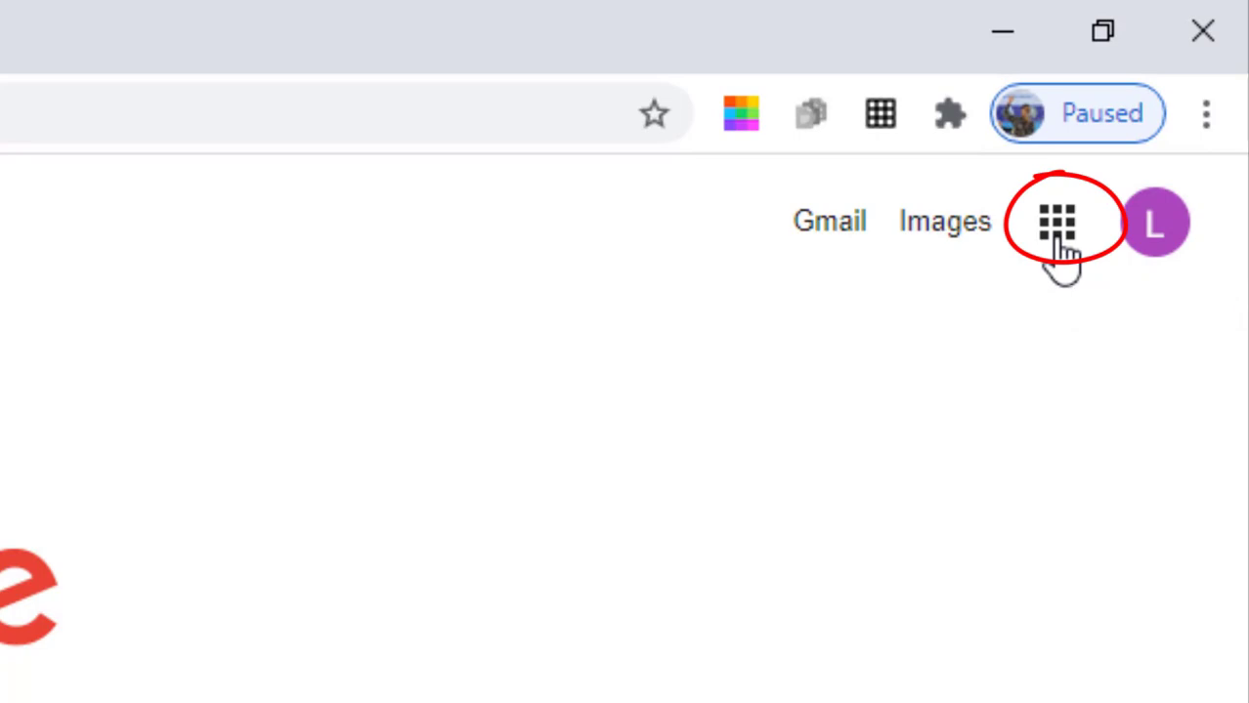
click(1057, 234)
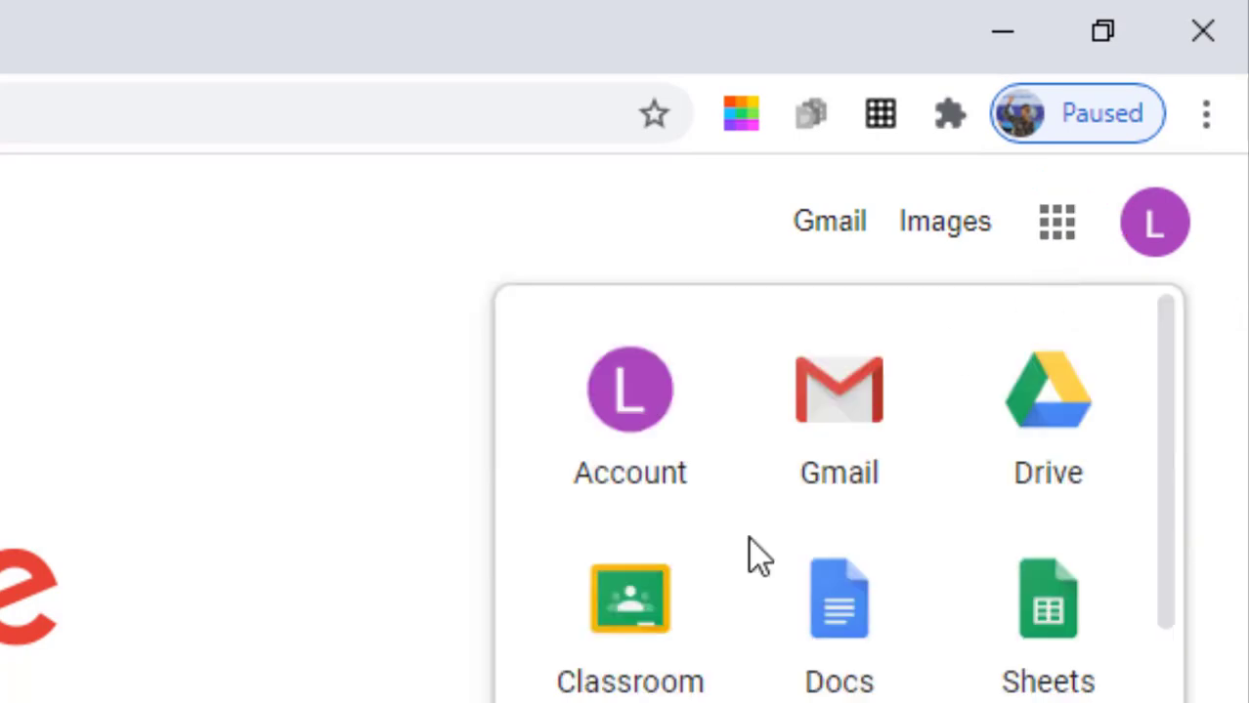
click(631, 614)
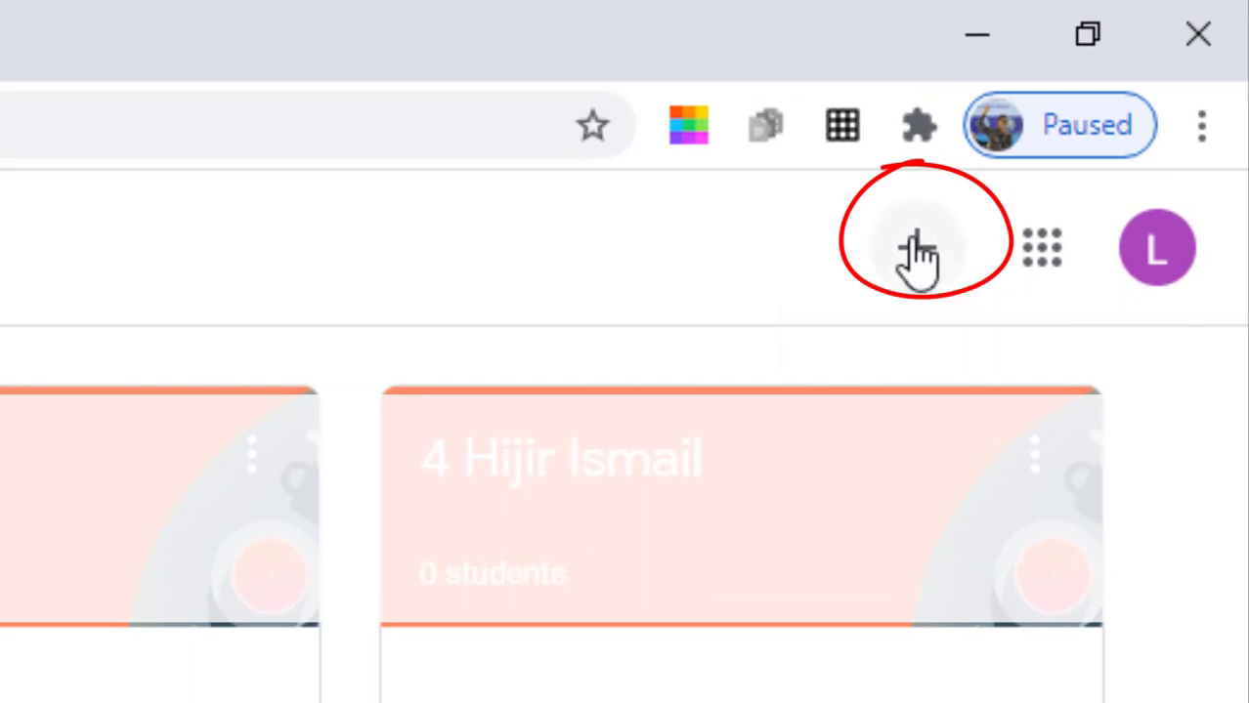
- Join the 4 Hijir Ismail class by pasting the teacher's class code
click(918, 256)
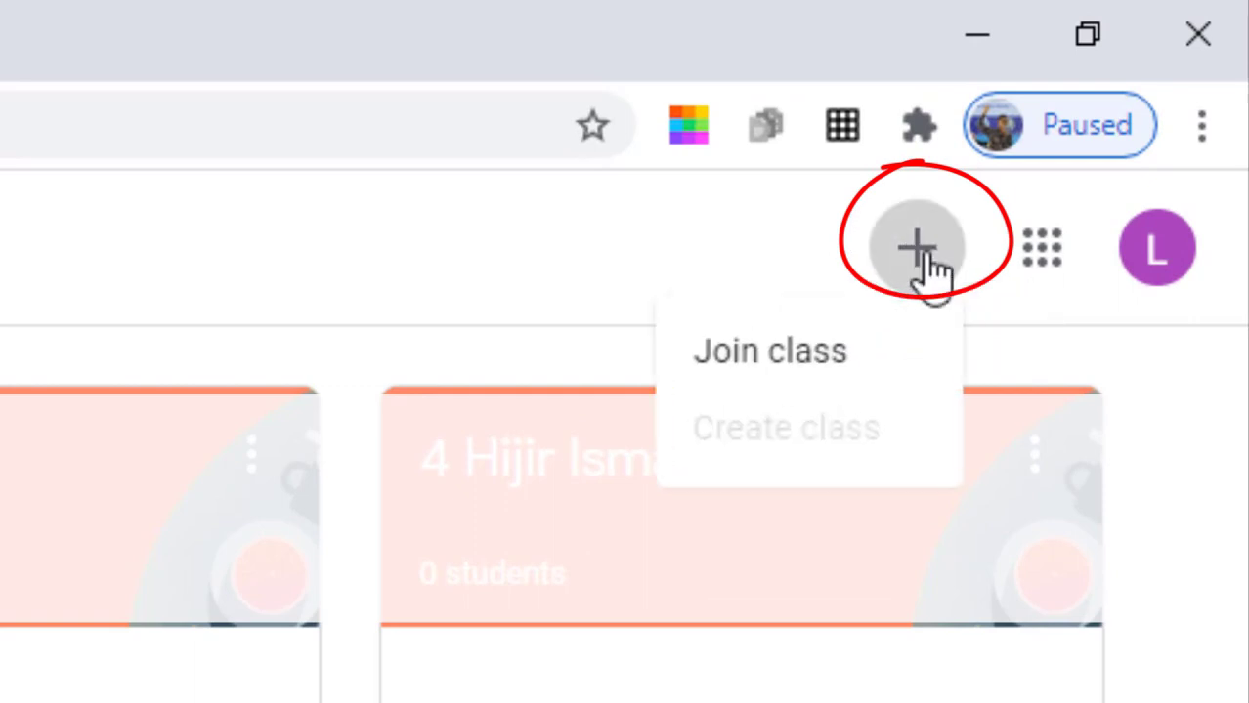
click(863, 353)
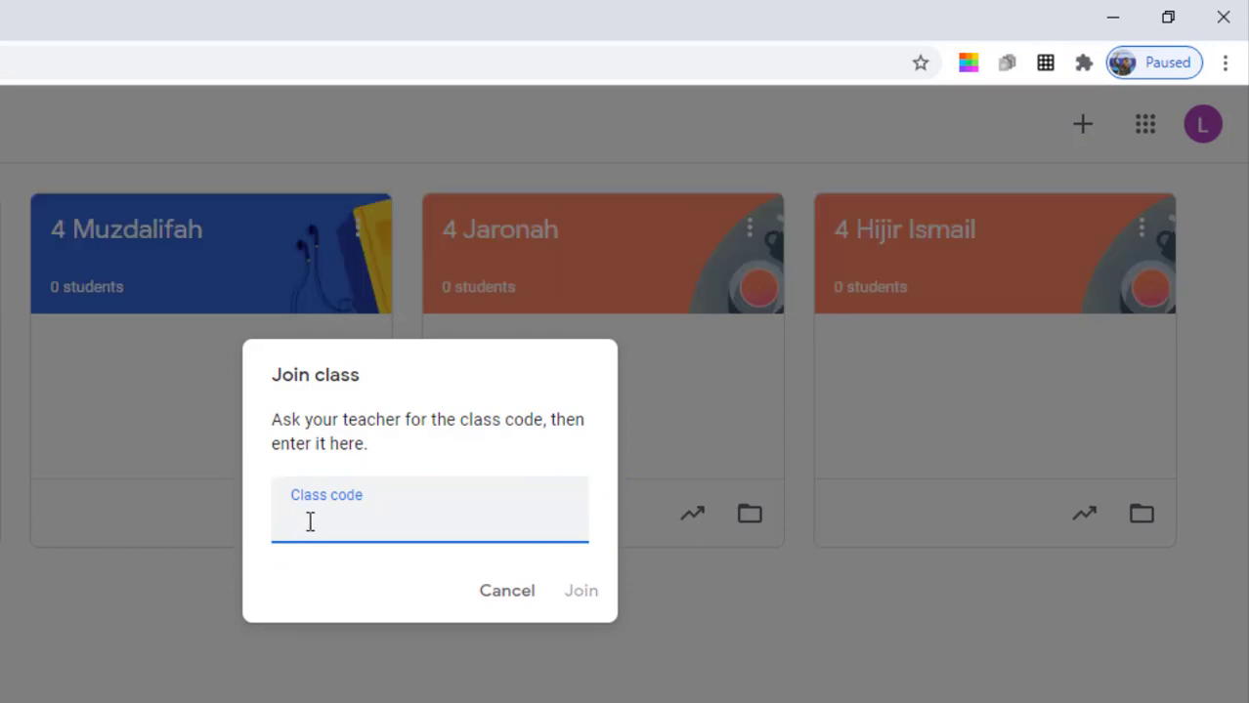
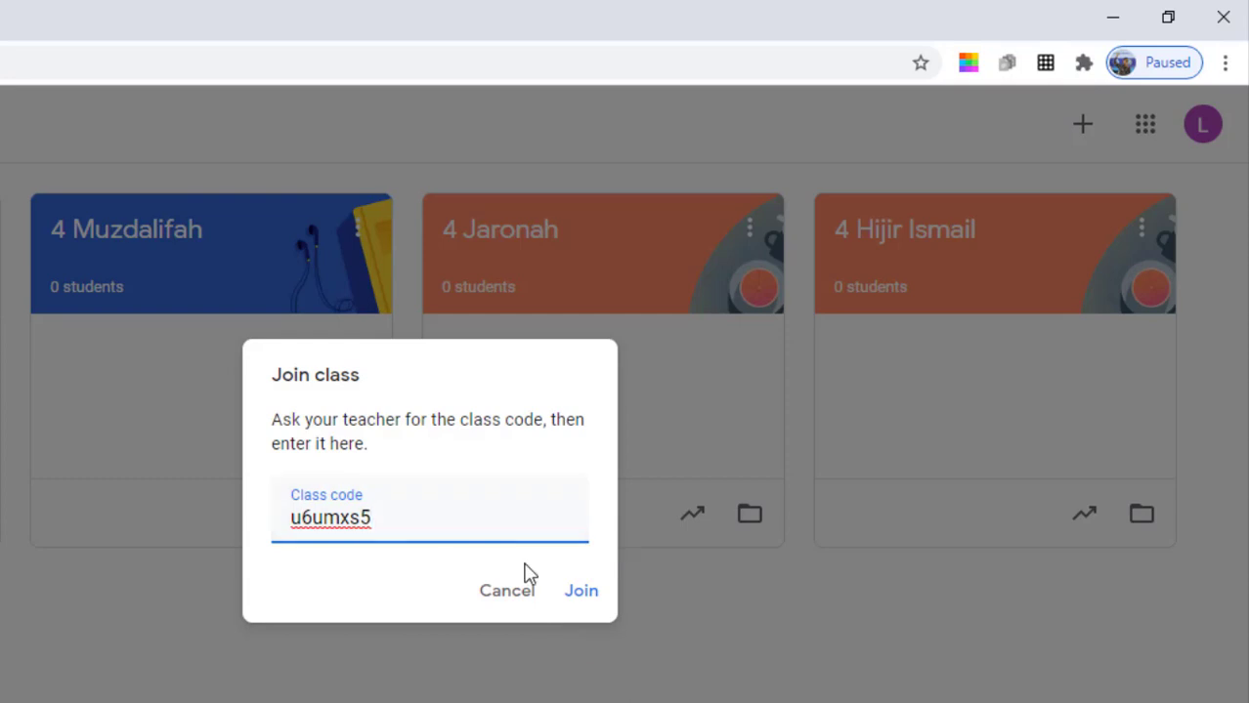
click(580, 590)
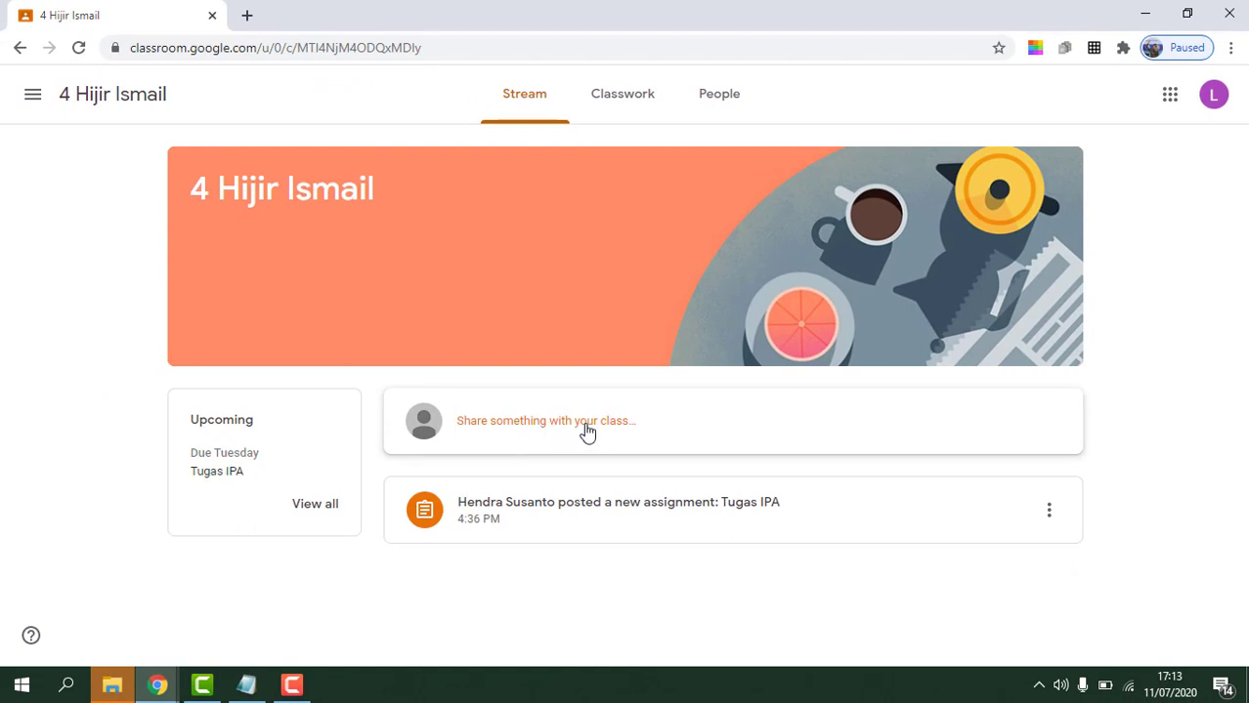
click(623, 430)
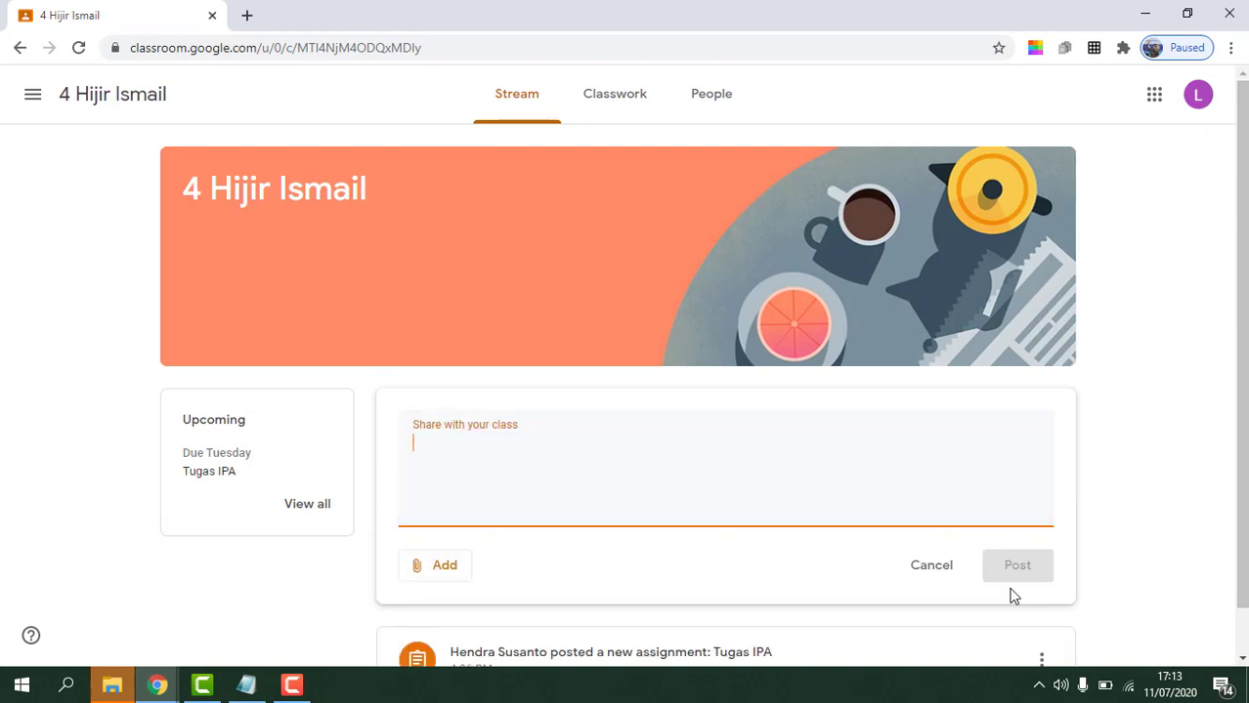
click(935, 574)
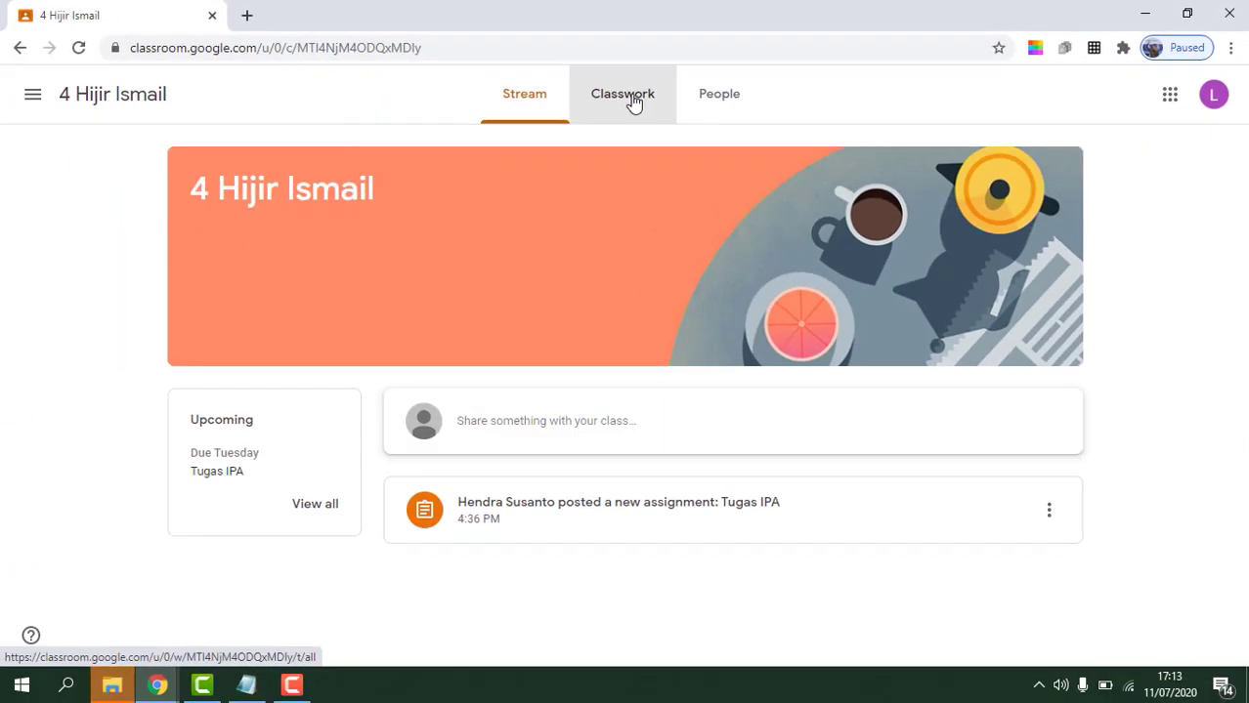
- Open the Tugas IPA assignment's full page from the Classwork list
click(554, 114)
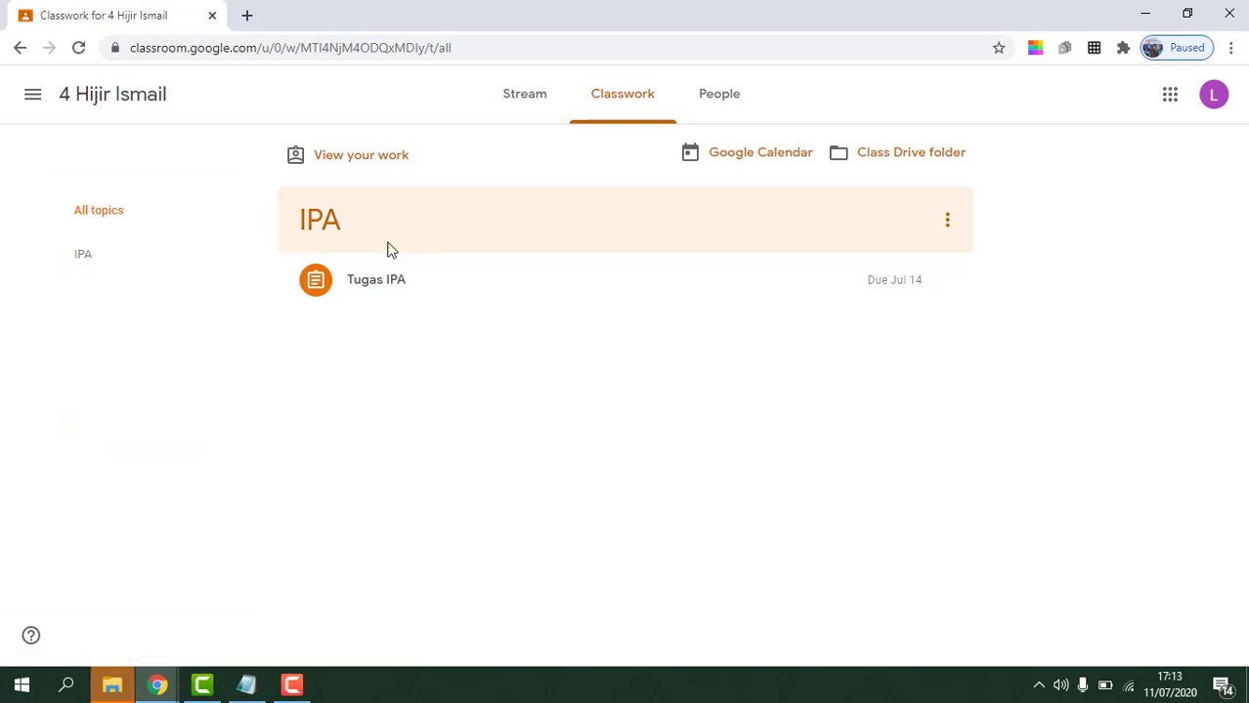
click(433, 295)
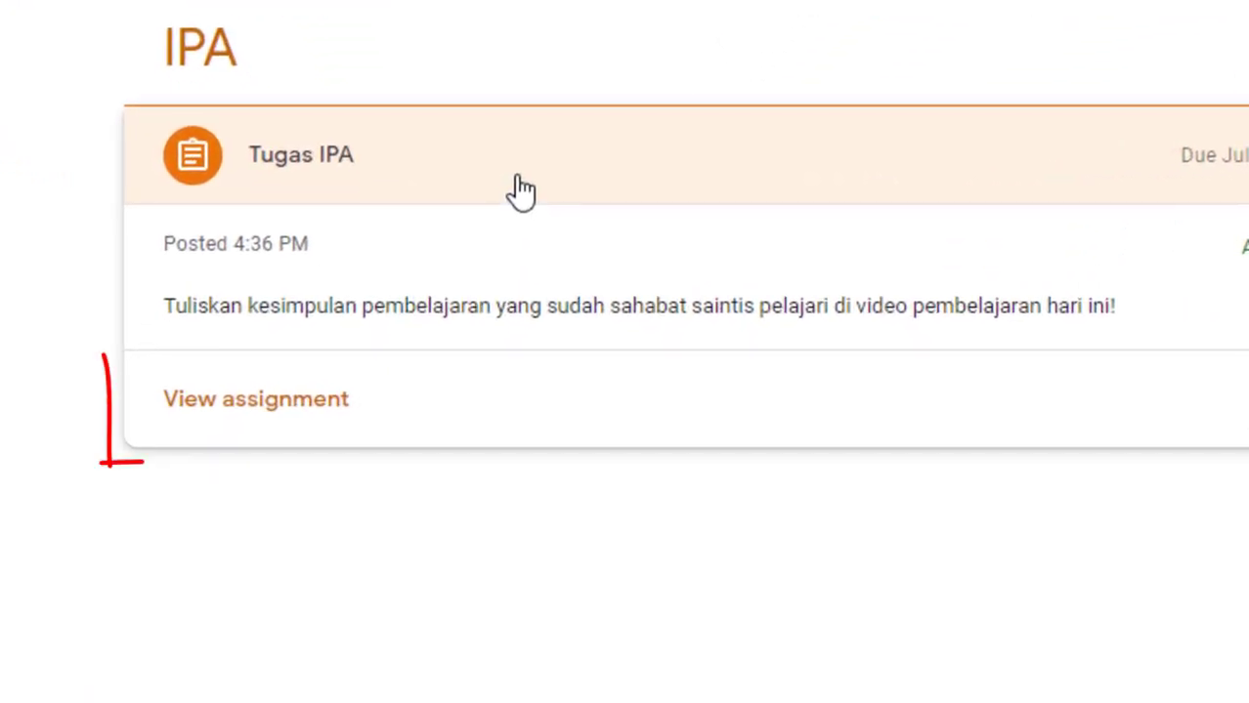
click(256, 416)
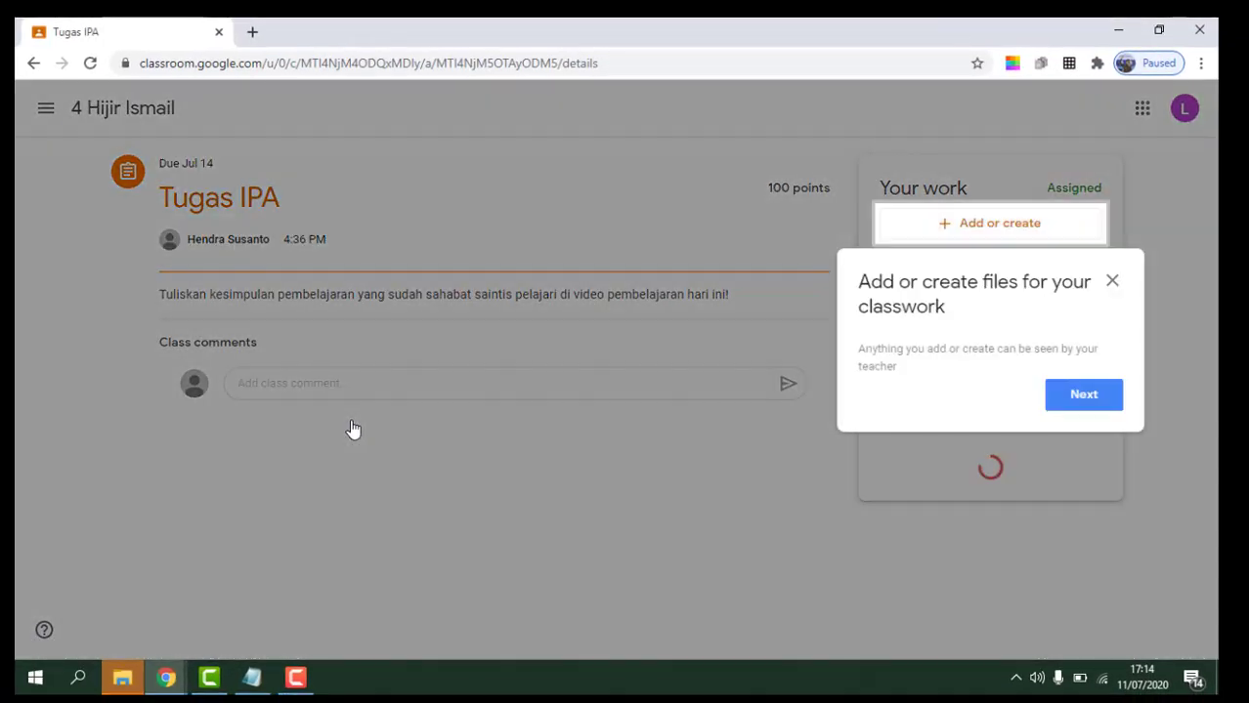
click(362, 351)
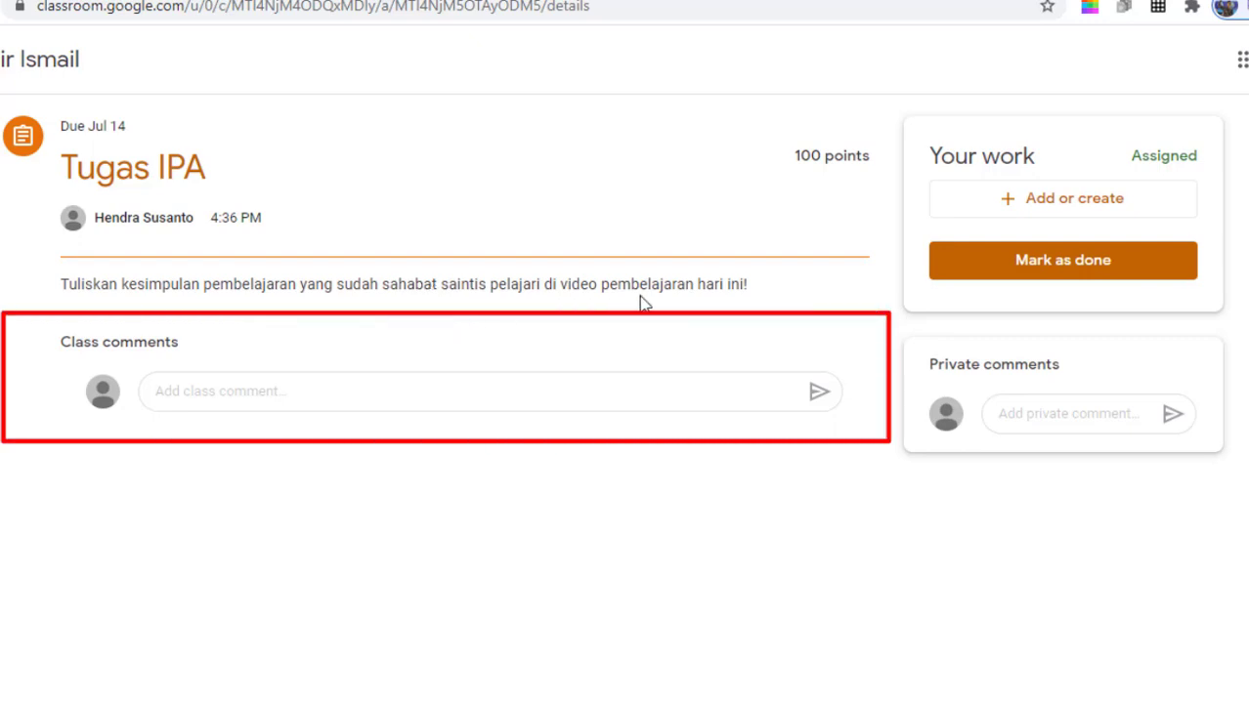
click(479, 395)
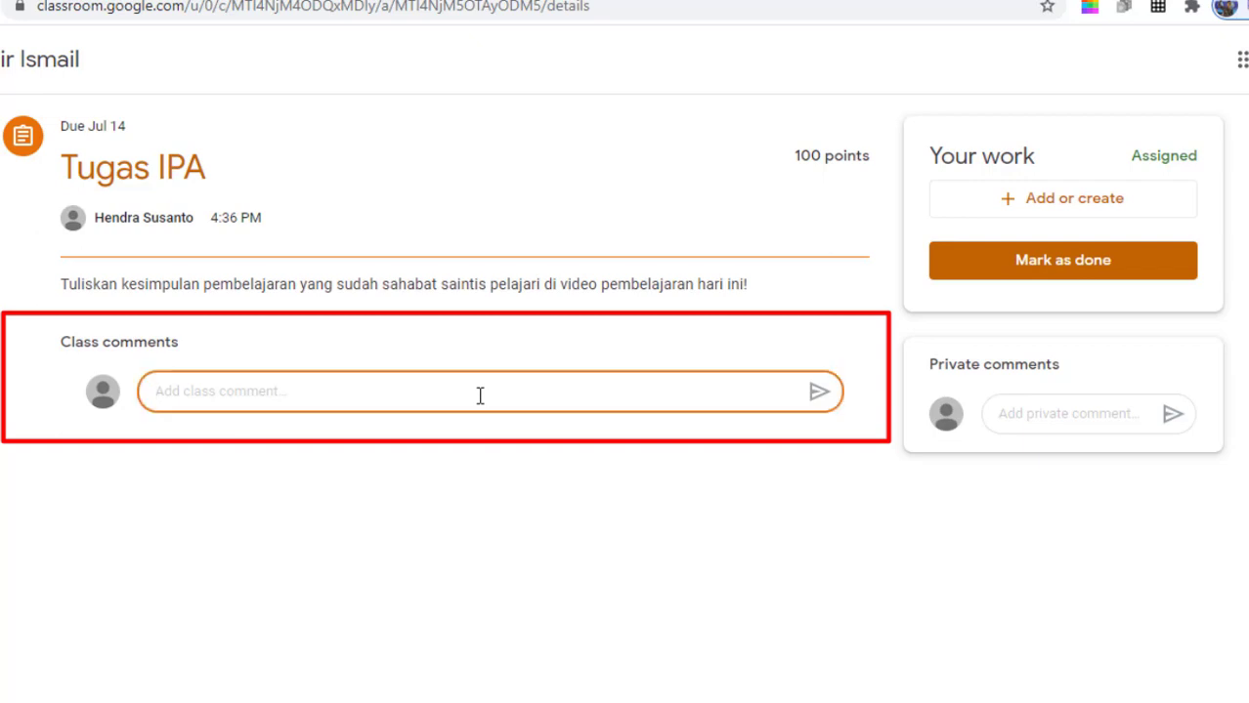
text(Pad)
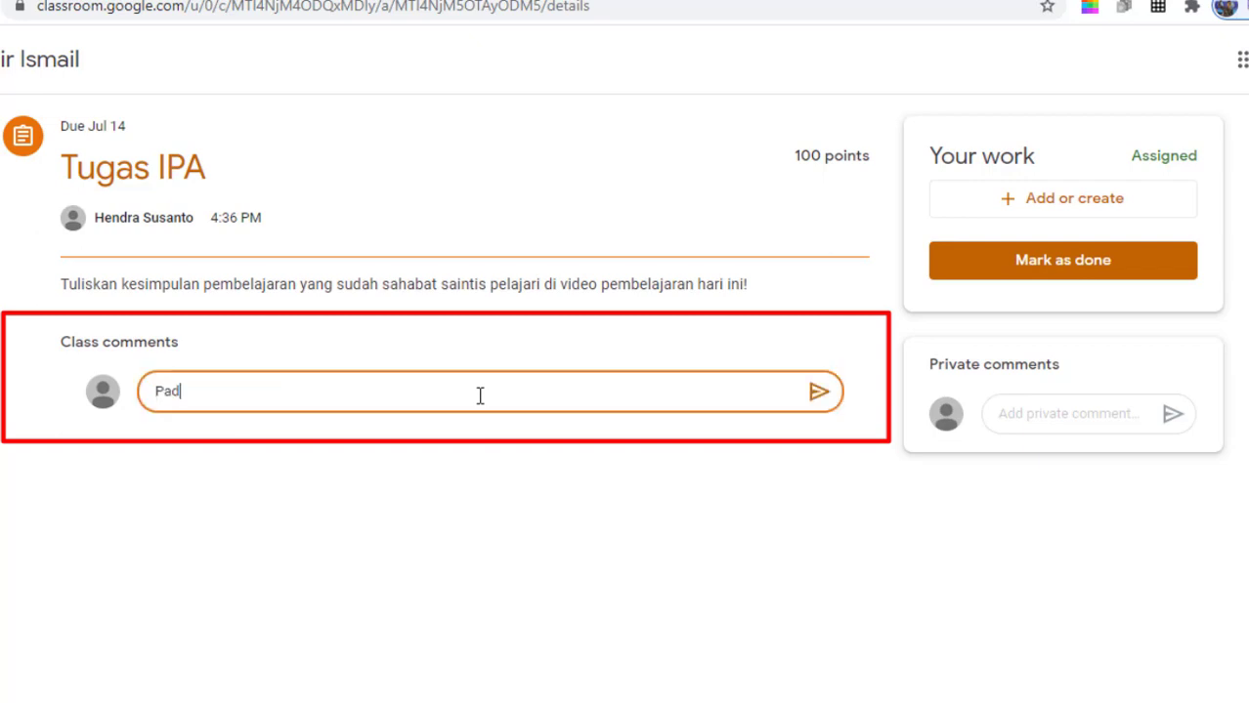
text(a pembelajaran)
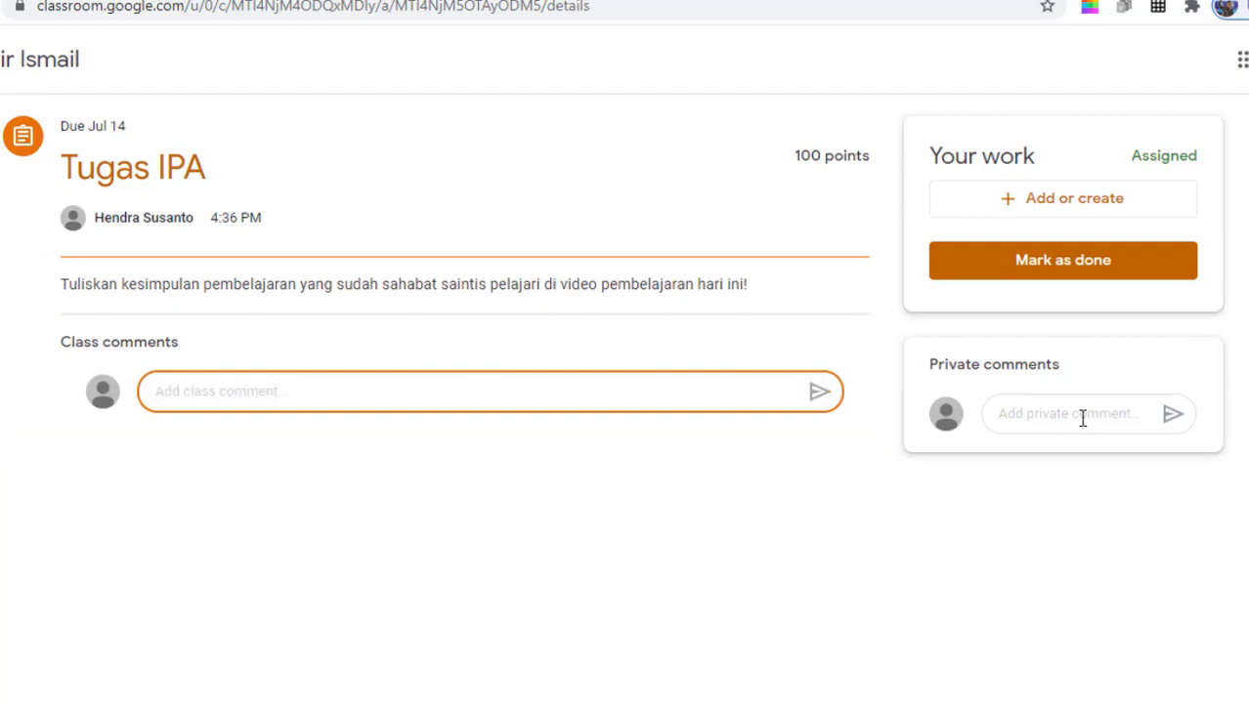
click(1082, 418)
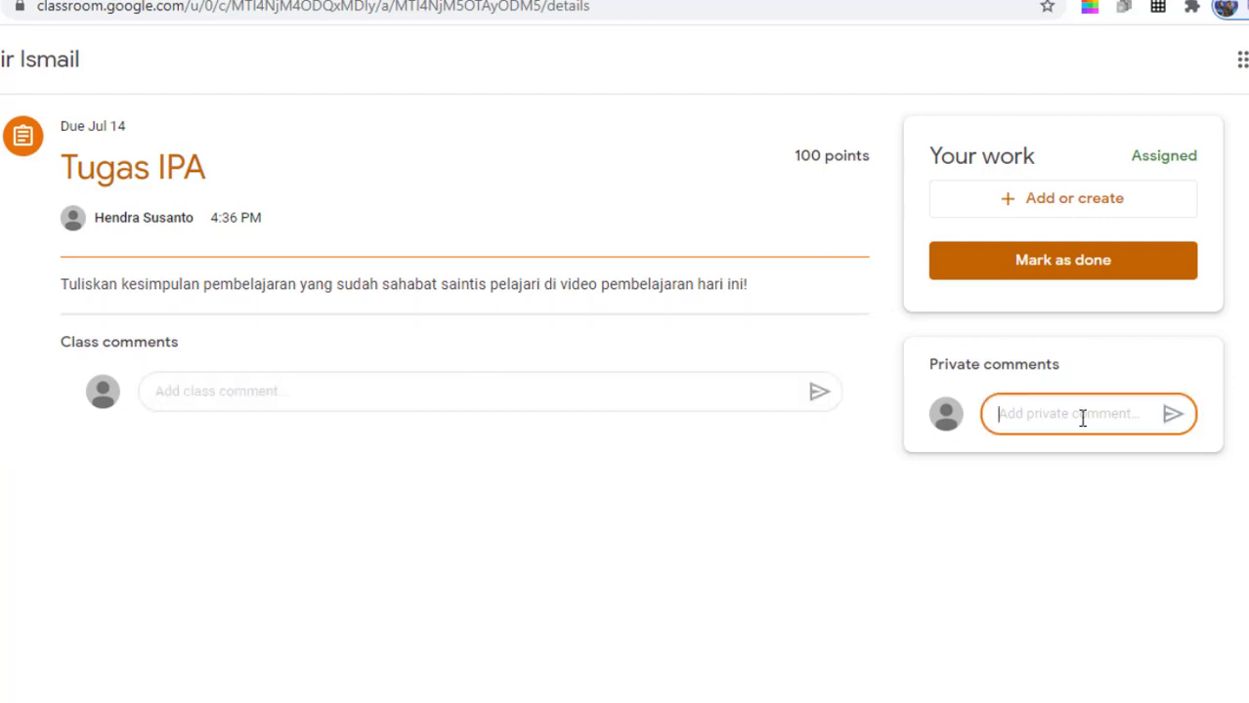
click(473, 399)
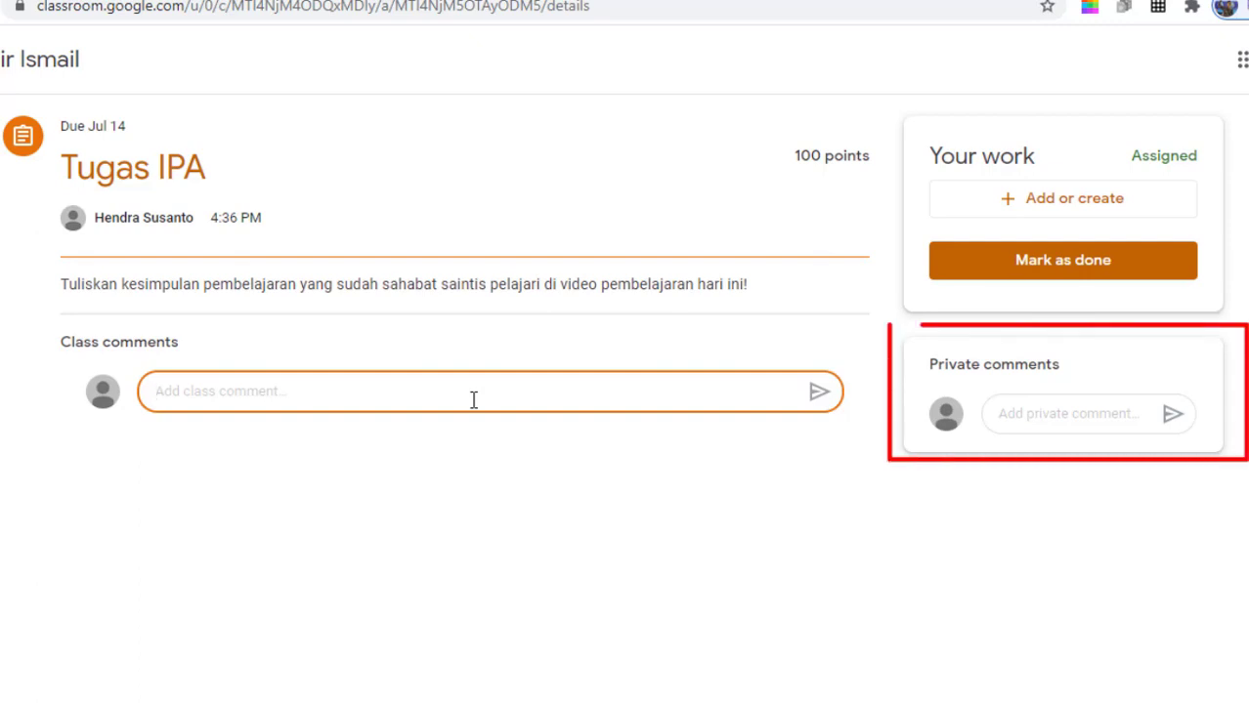
click(1016, 411)
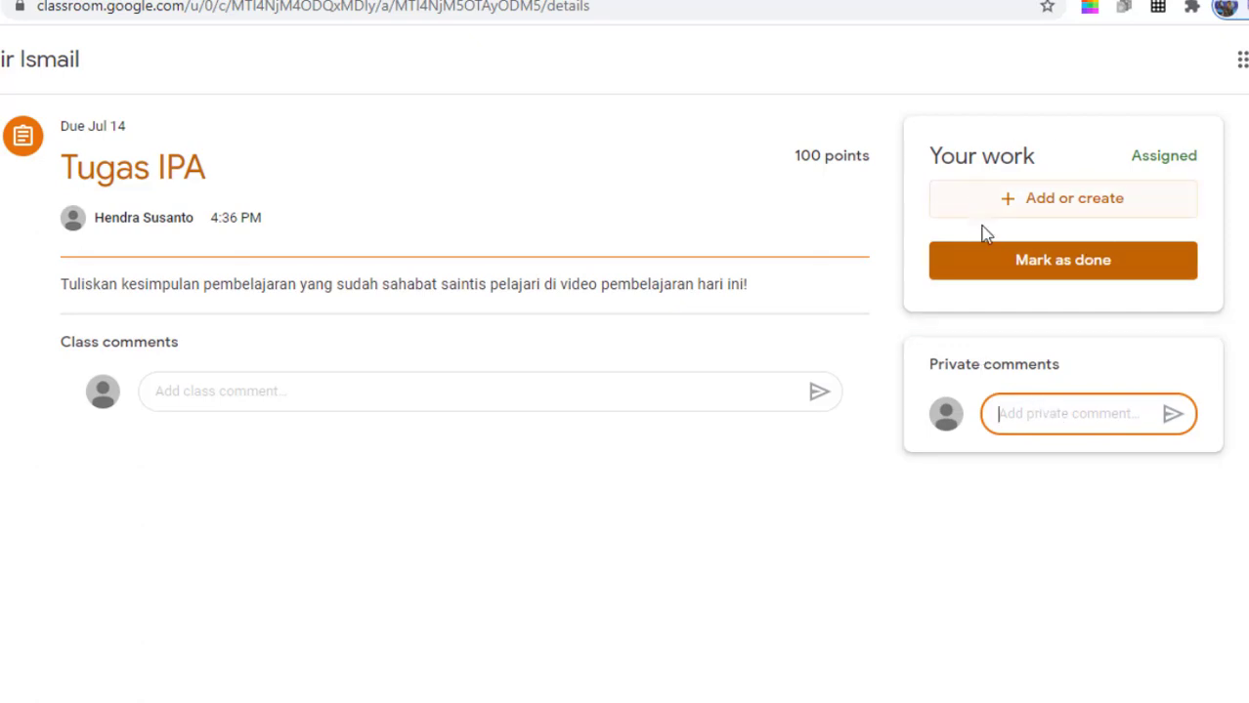
- Create and attach a new Google Docs file as the Tugas IPA submission
click(1038, 203)
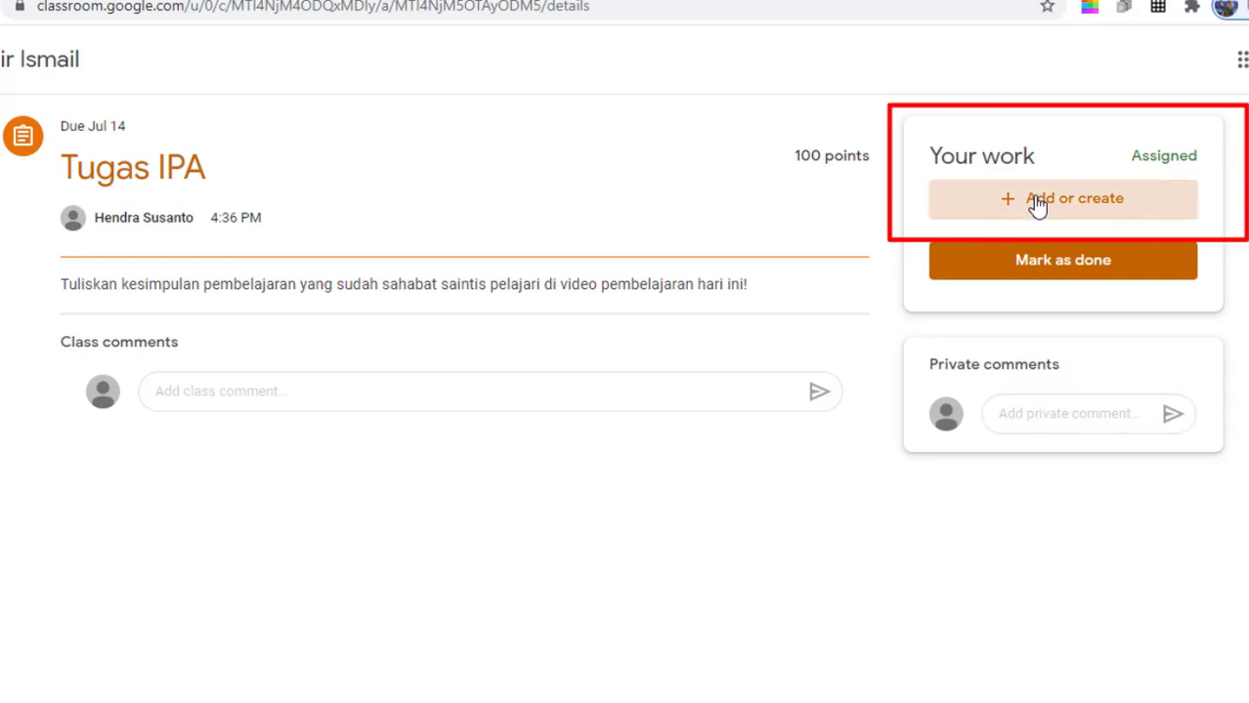
click(1038, 201)
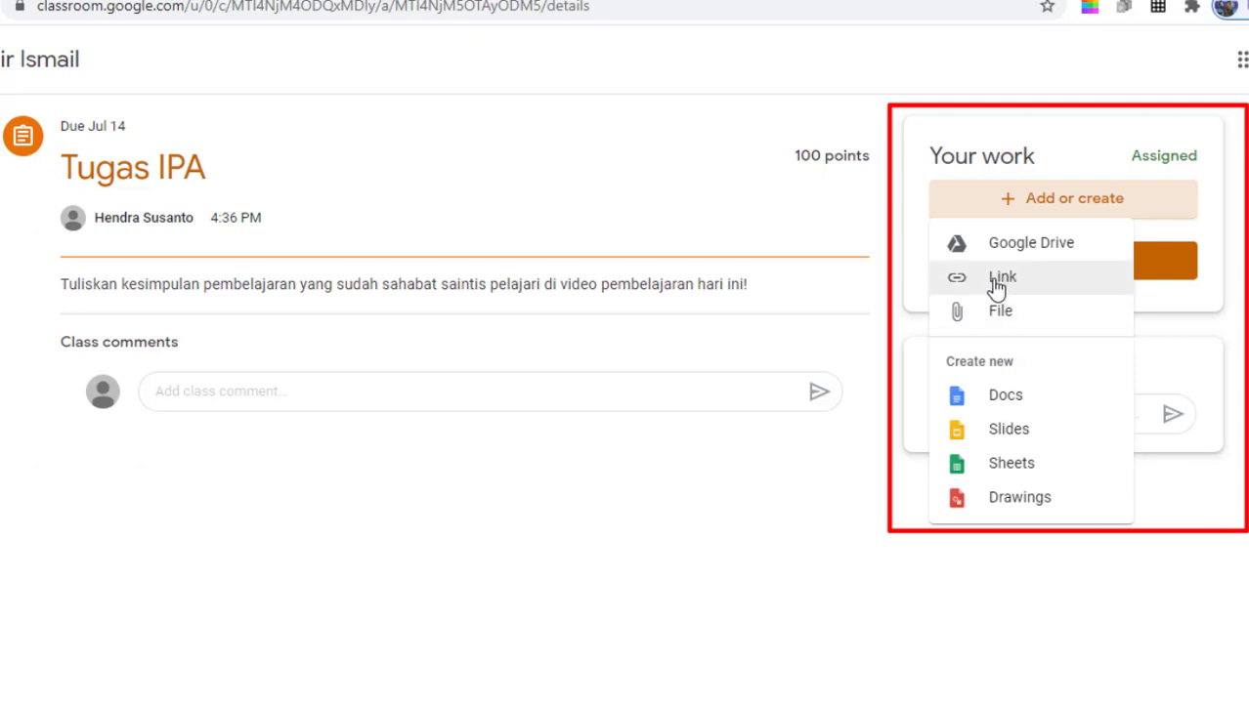
click(1007, 396)
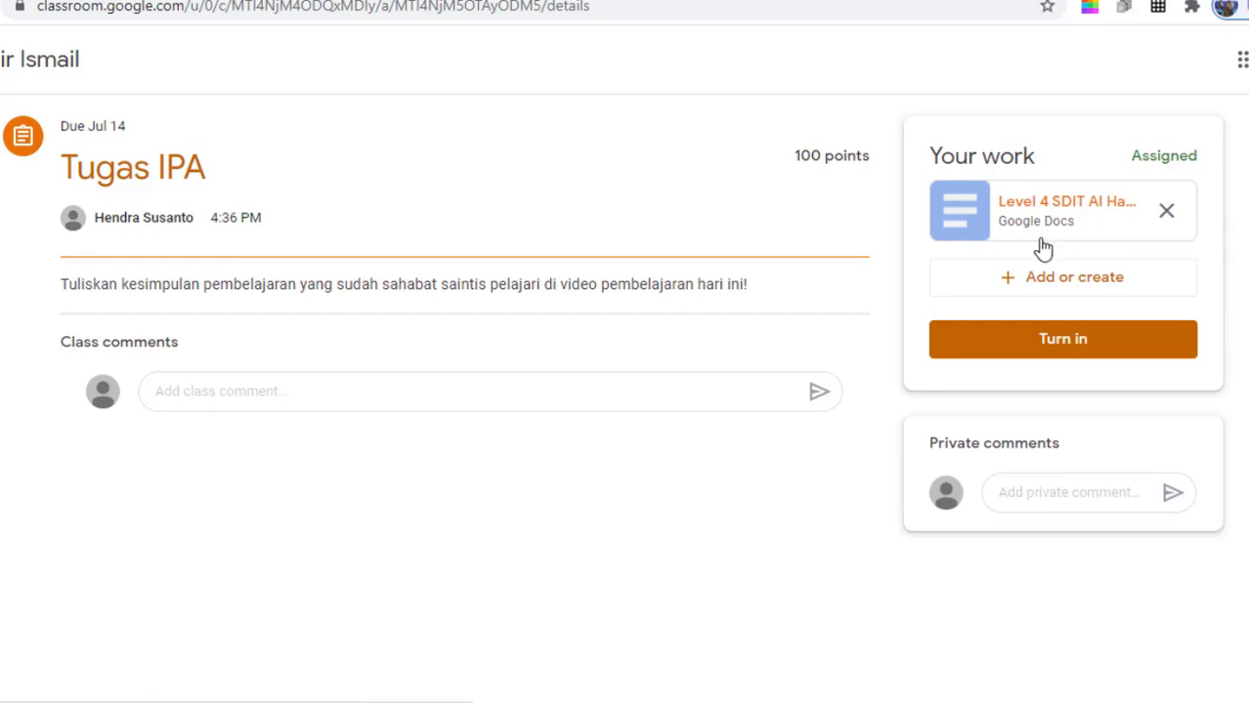
click(1034, 495)
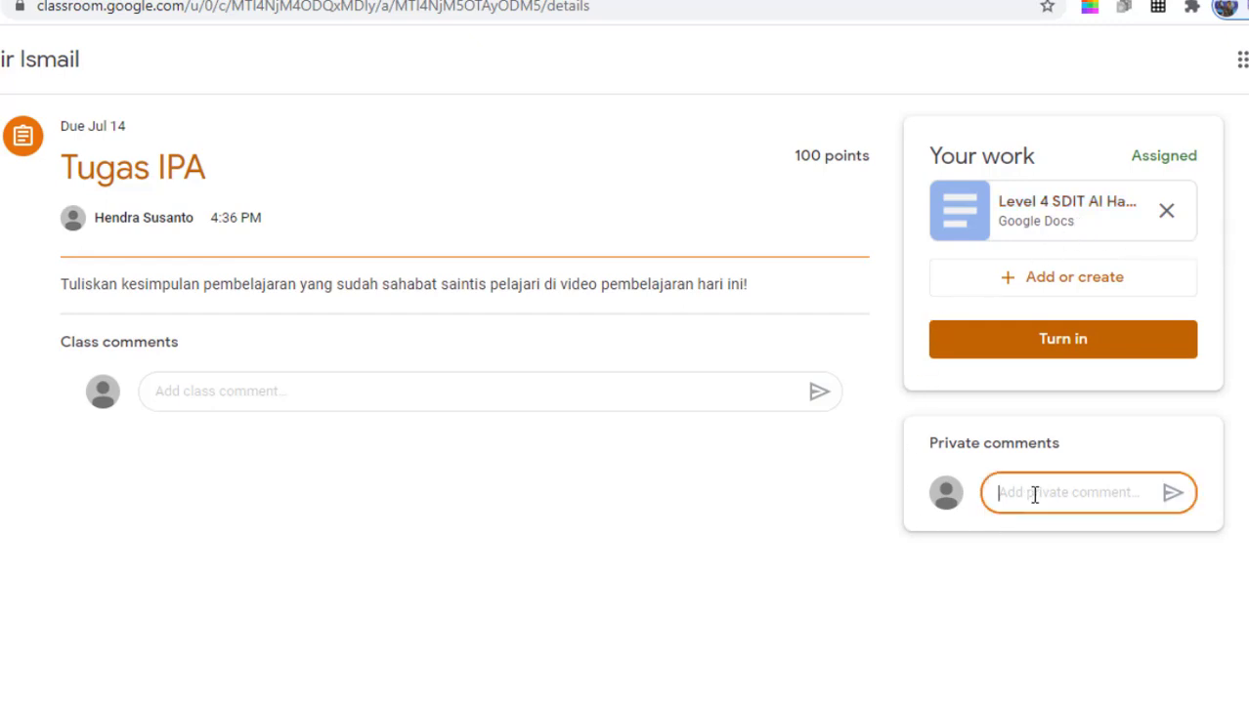
- Write a private comment with the student's name, turn in the Tugas IPA document, and return to Stream
text(Irwan)
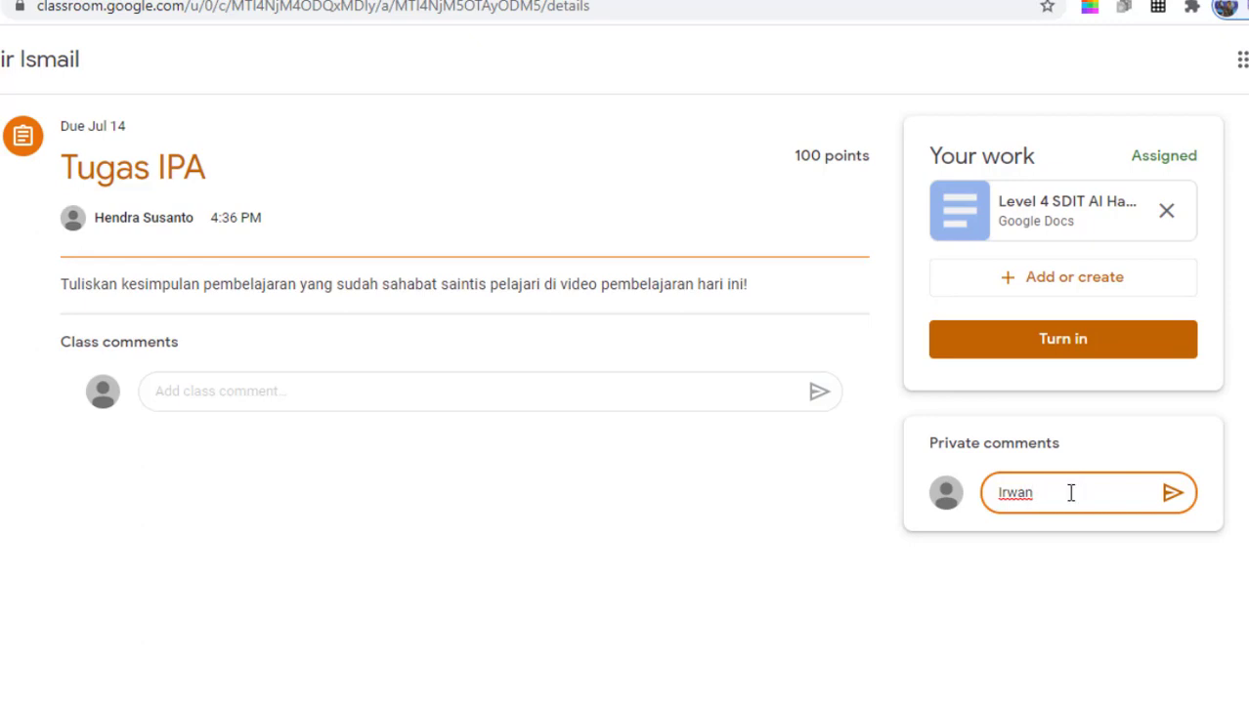
click(1054, 356)
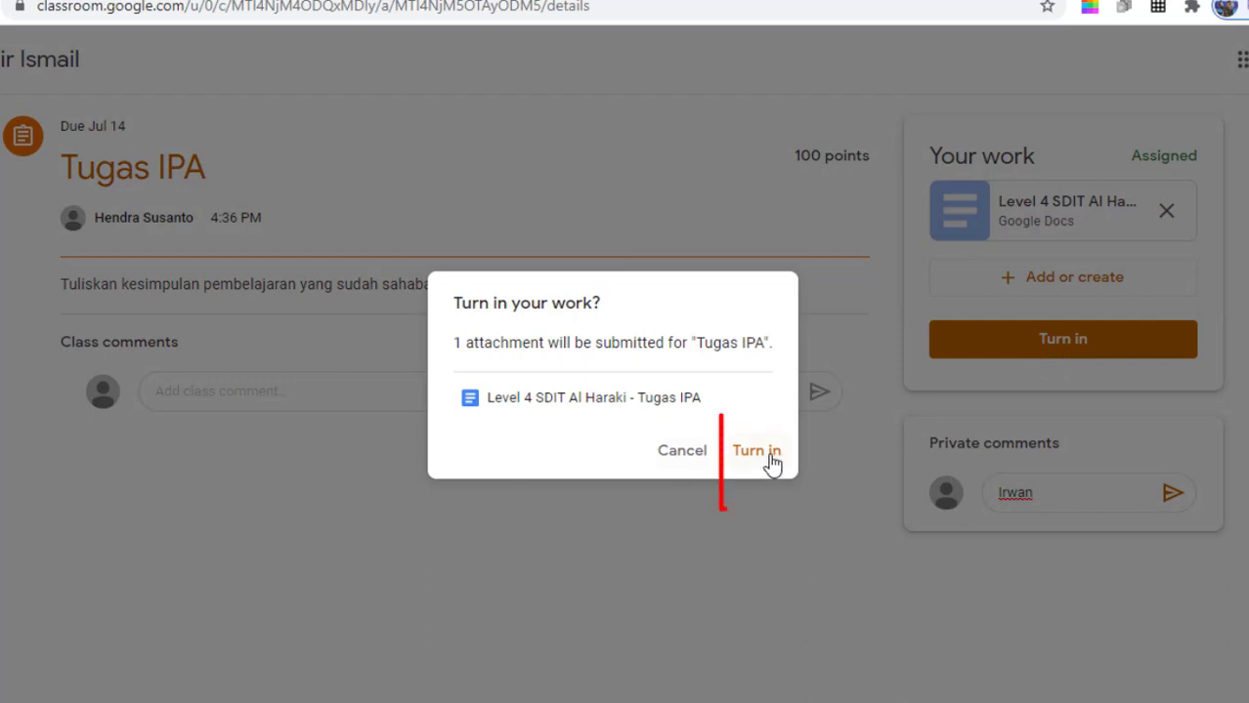
click(756, 451)
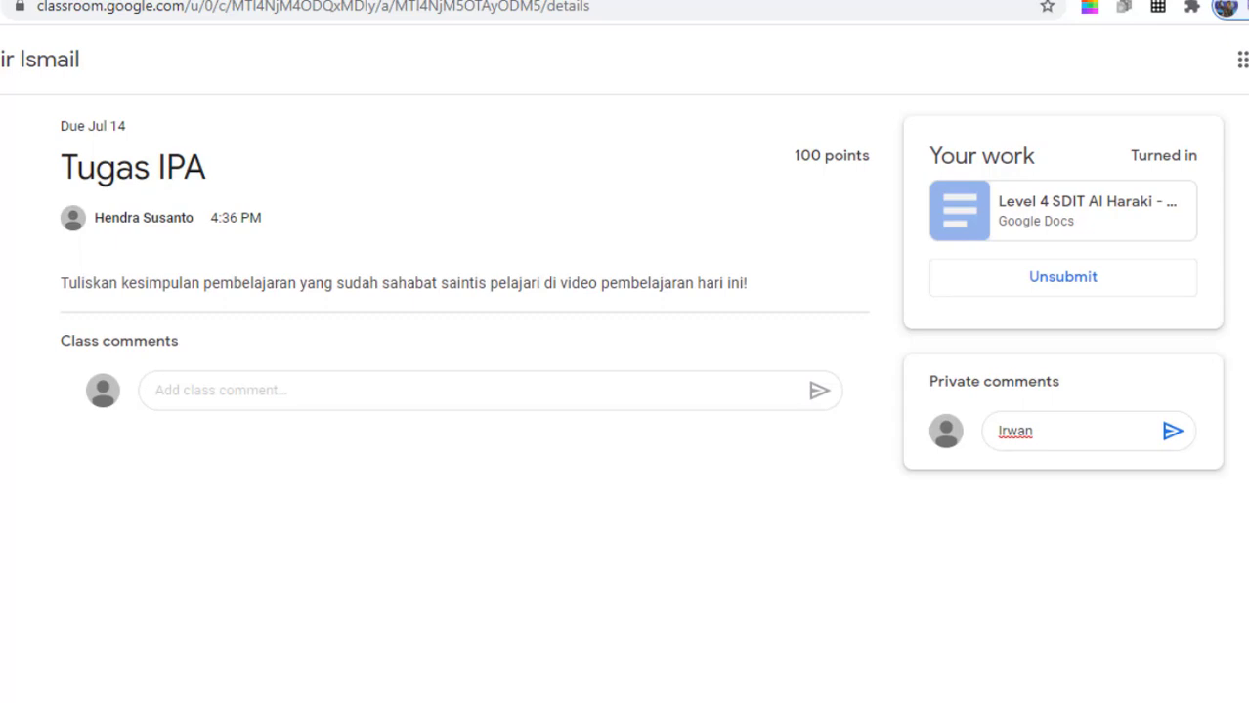
click(39, 59)
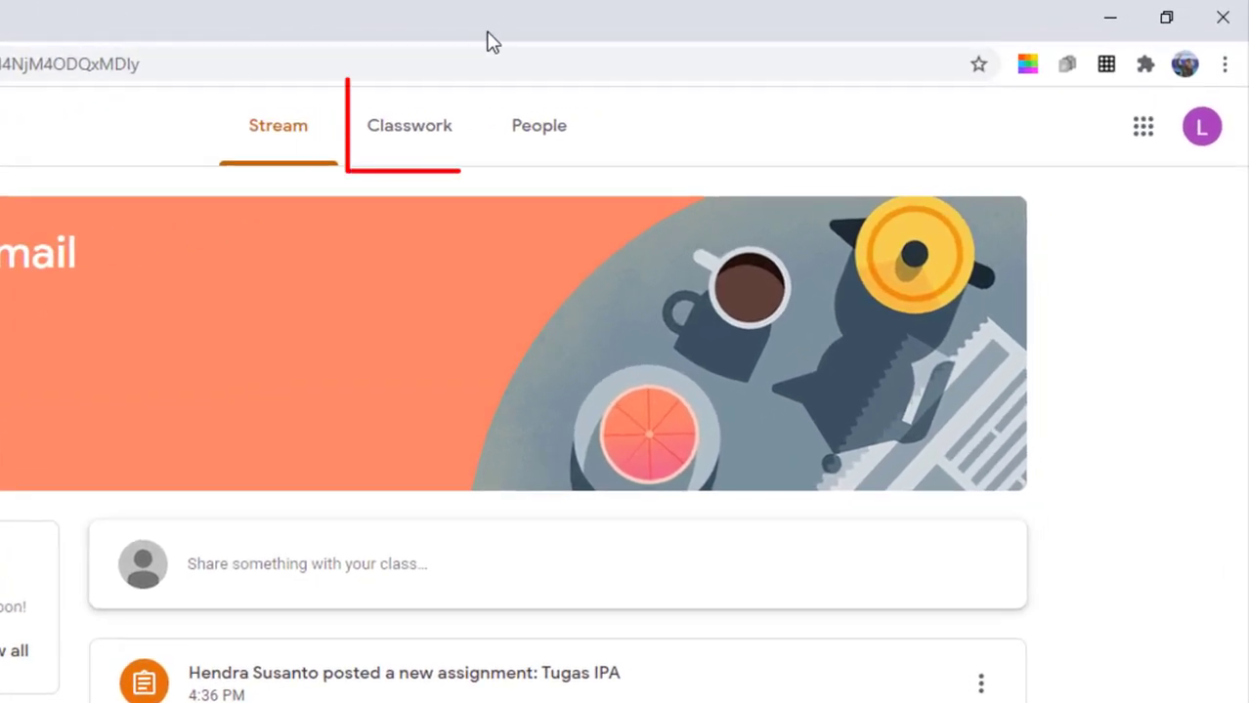
- Review the Tugas IPA work graded 100/100 and the teacher's reply 'terima kasih'
click(404, 125)
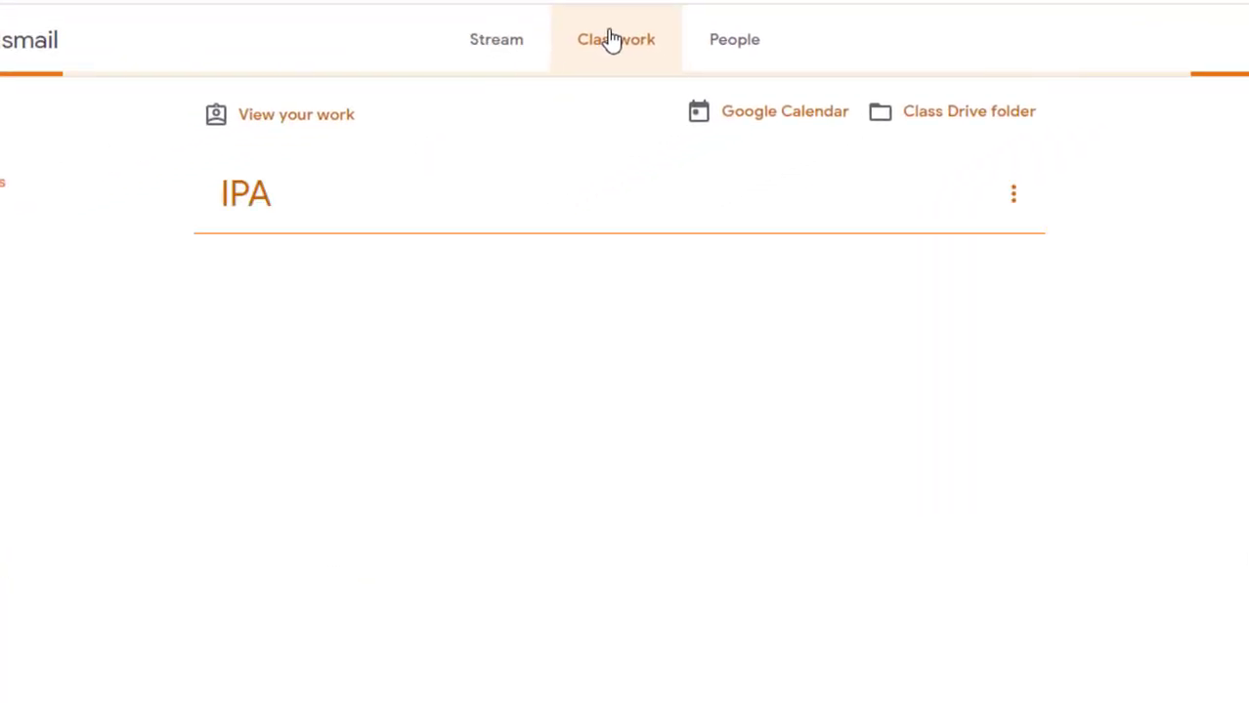
click(320, 124)
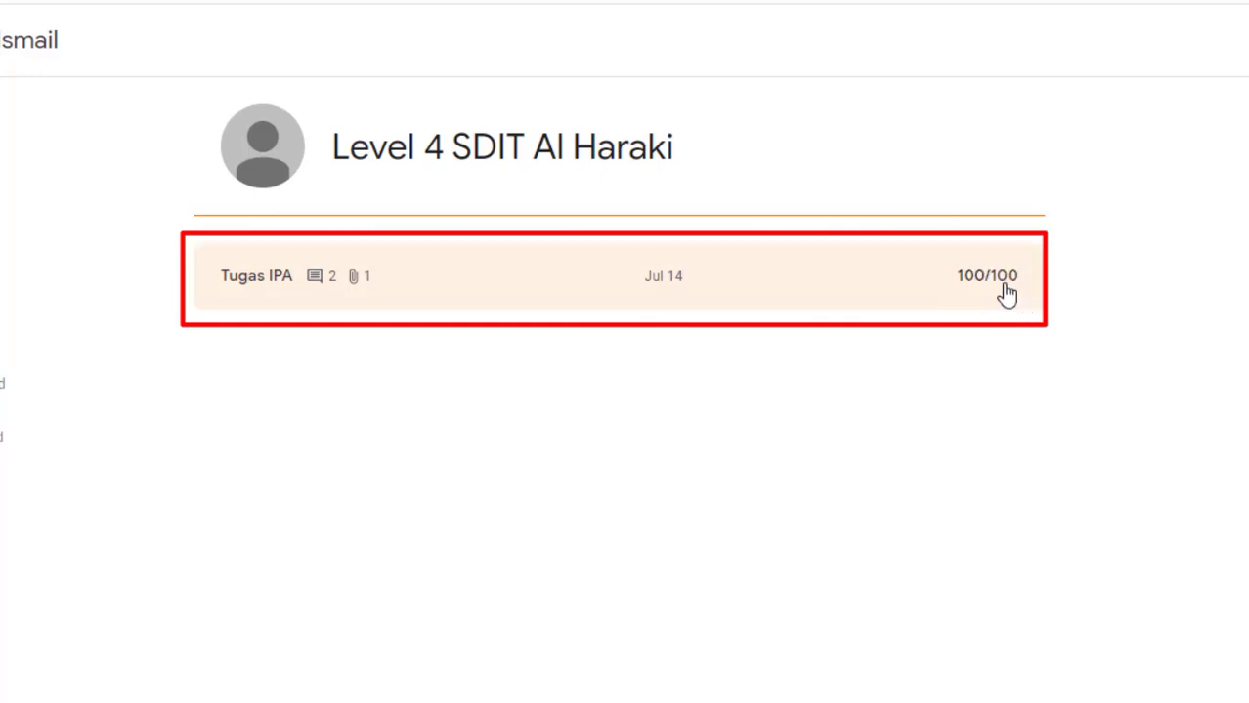
click(320, 293)
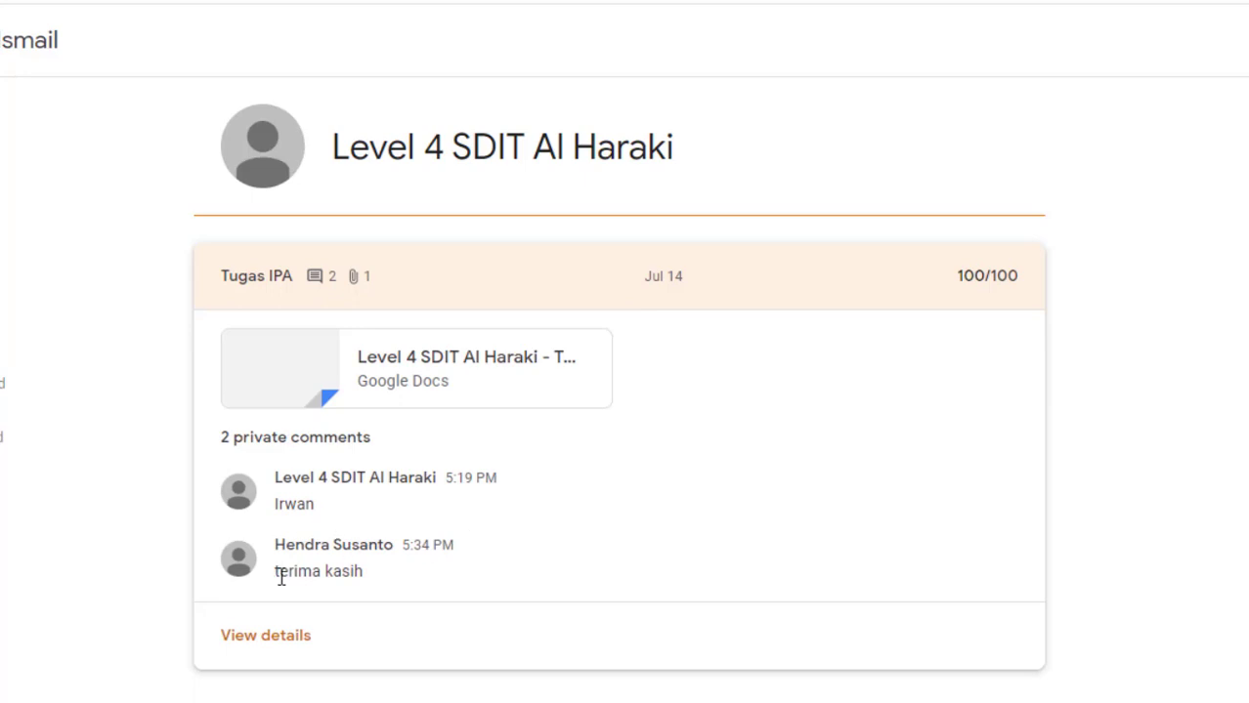
drag(282, 578, 403, 579)
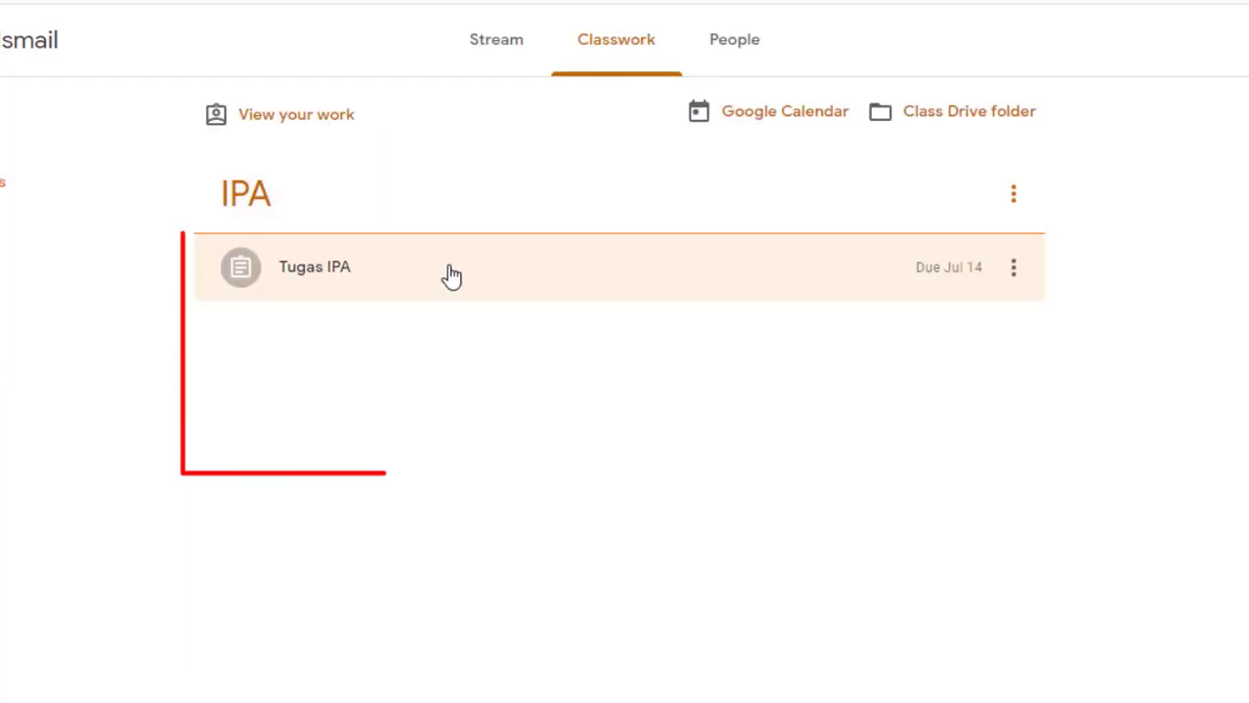
- Open the graded Tugas IPA assignment page and check its 100/100 score
click(452, 278)
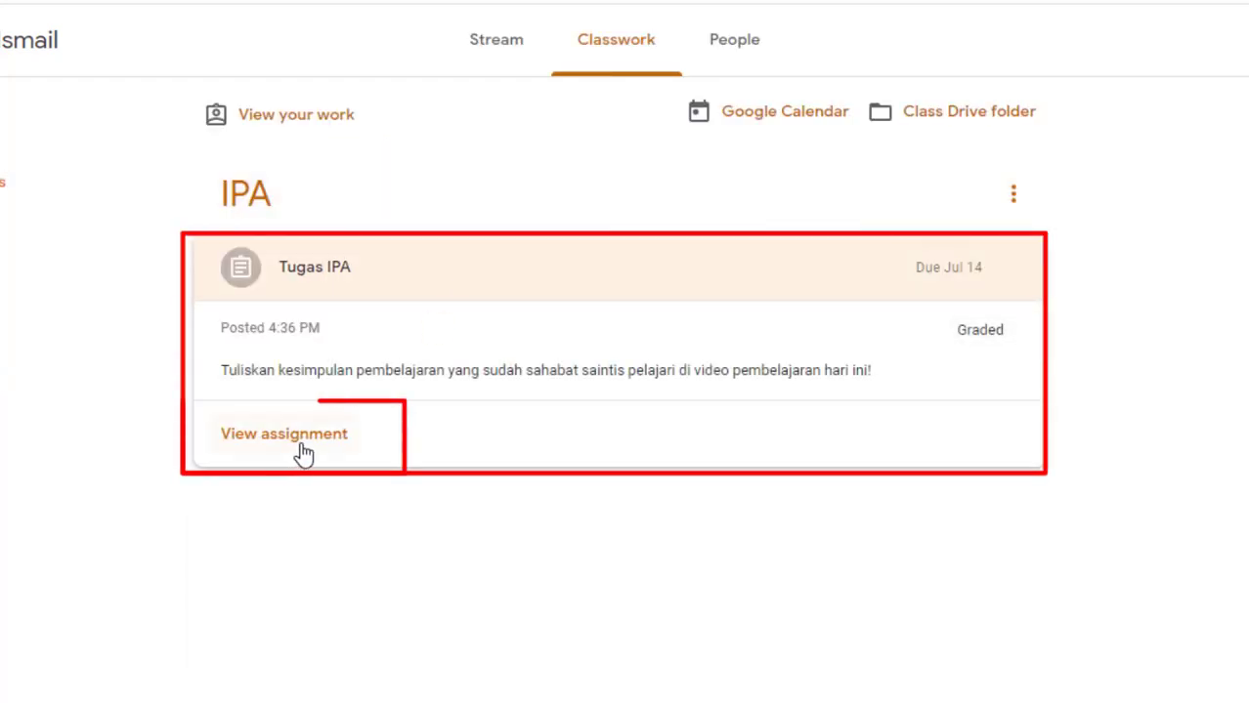
click(303, 451)
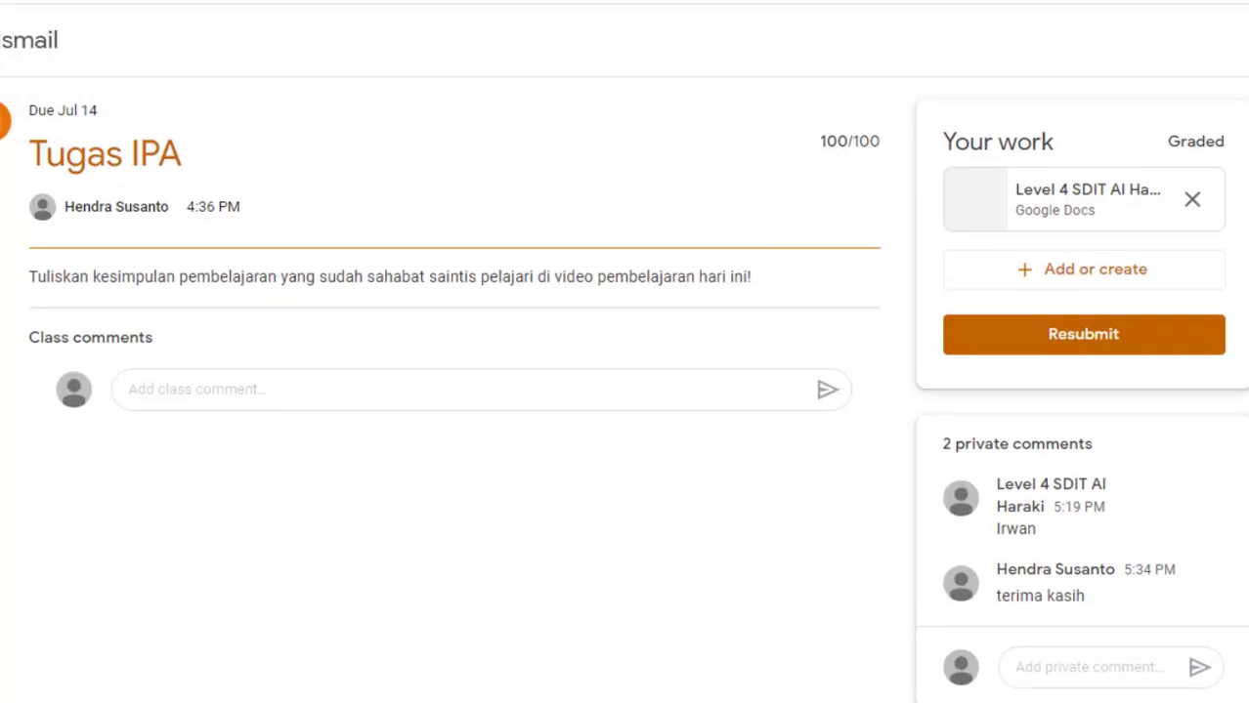
drag(810, 142, 879, 144)
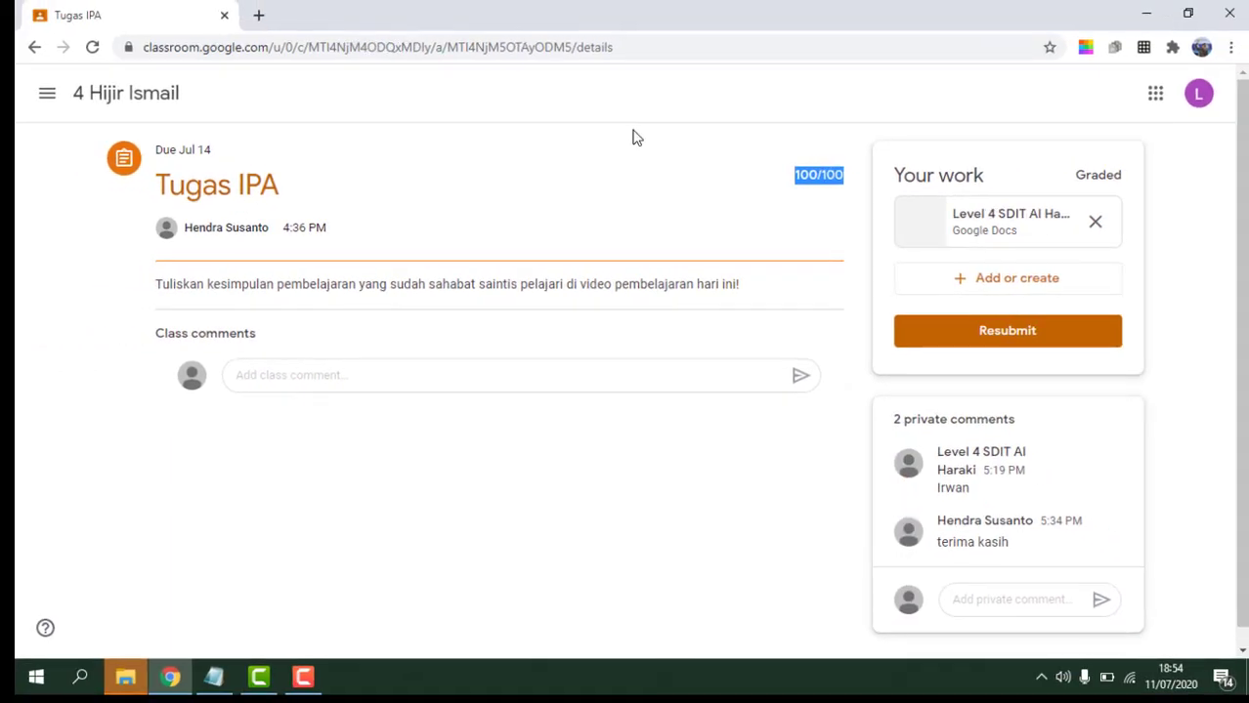
click(563, 112)
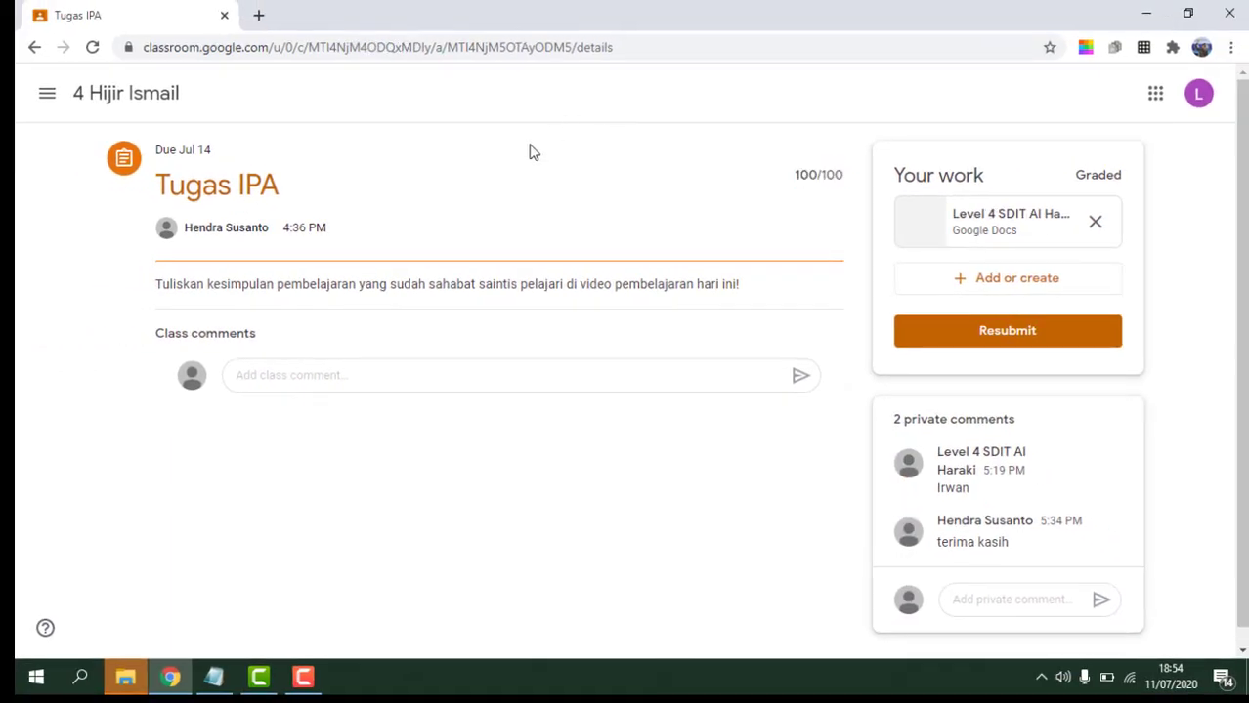